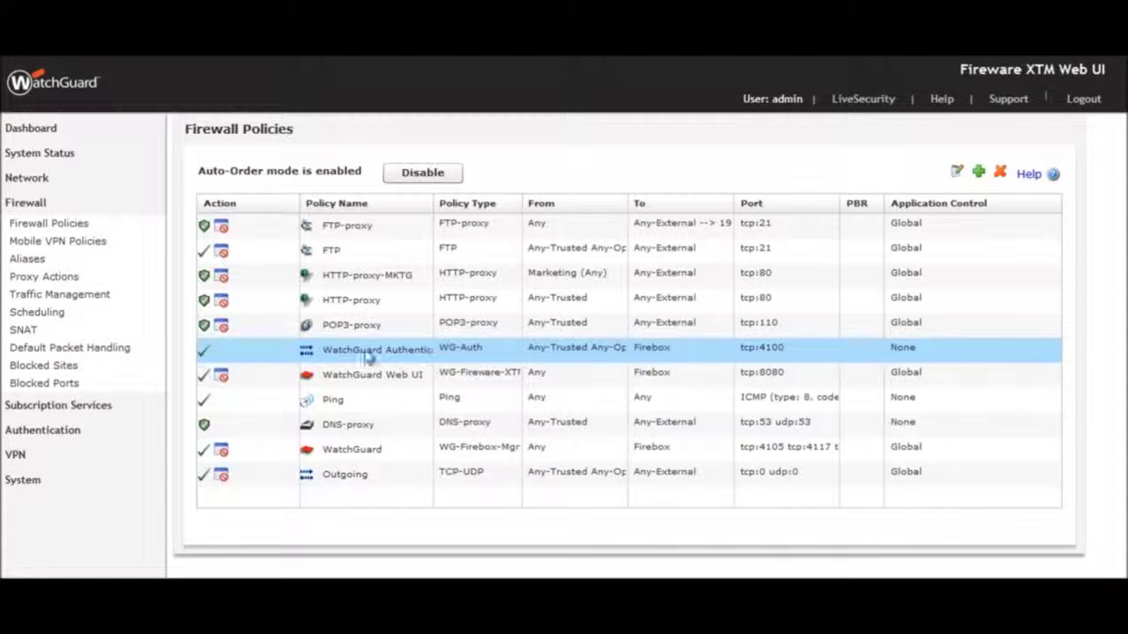
- Open the Global action in Subscription Services > Application Control for editing
{"action": "left_click", "coordinate": [98, 406]}
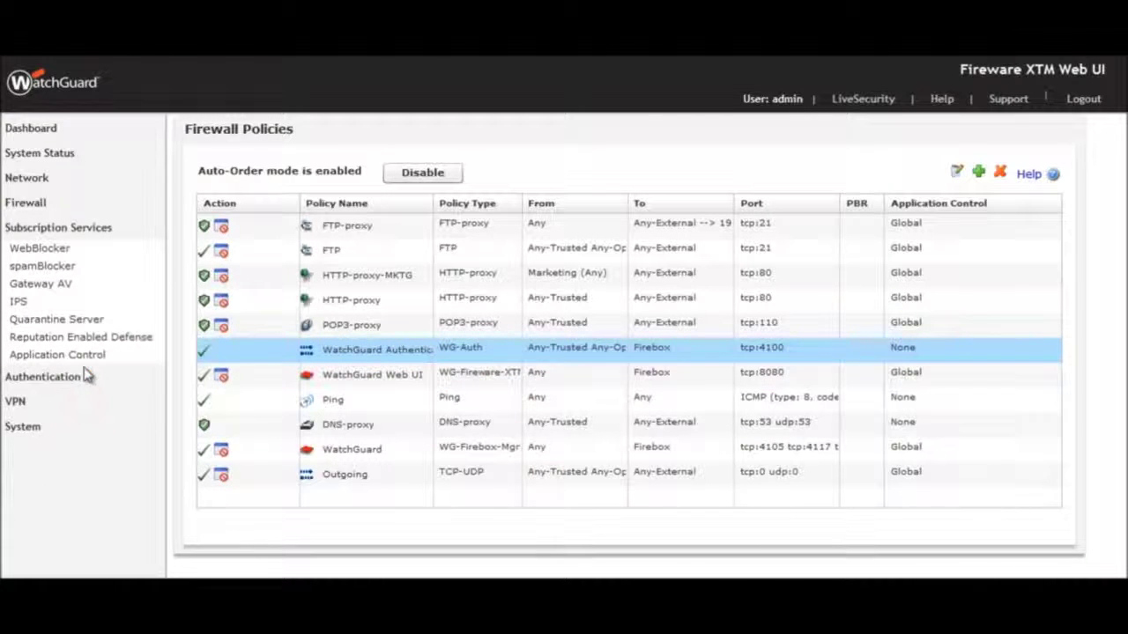
{"action": "left_click", "coordinate": [87, 361]}
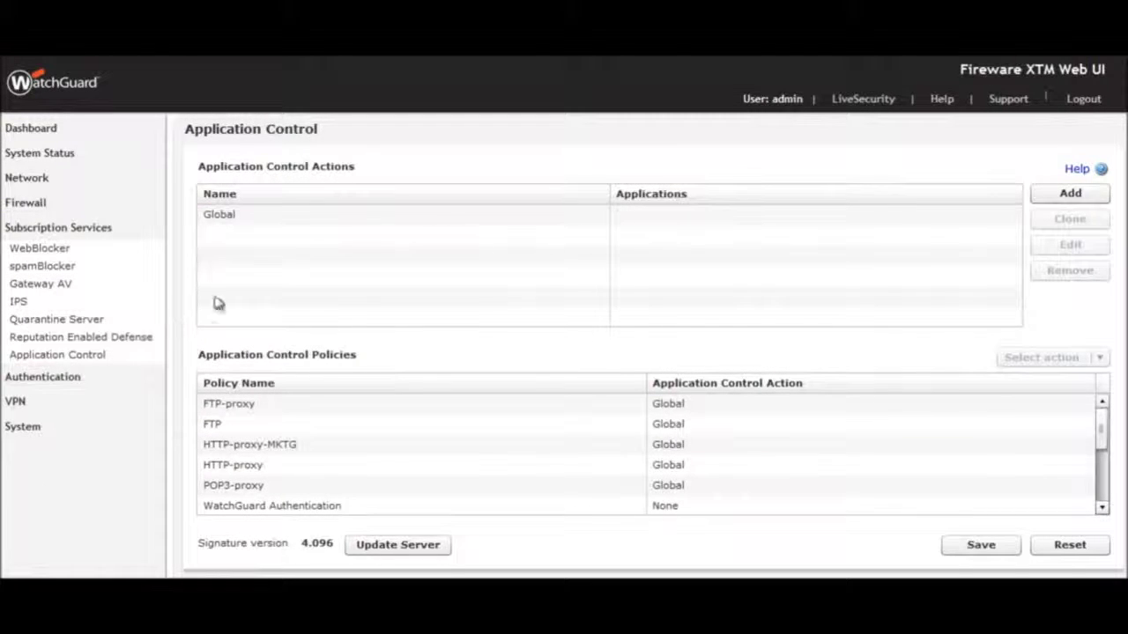
{"action": "left_click", "coordinate": [248, 215]}
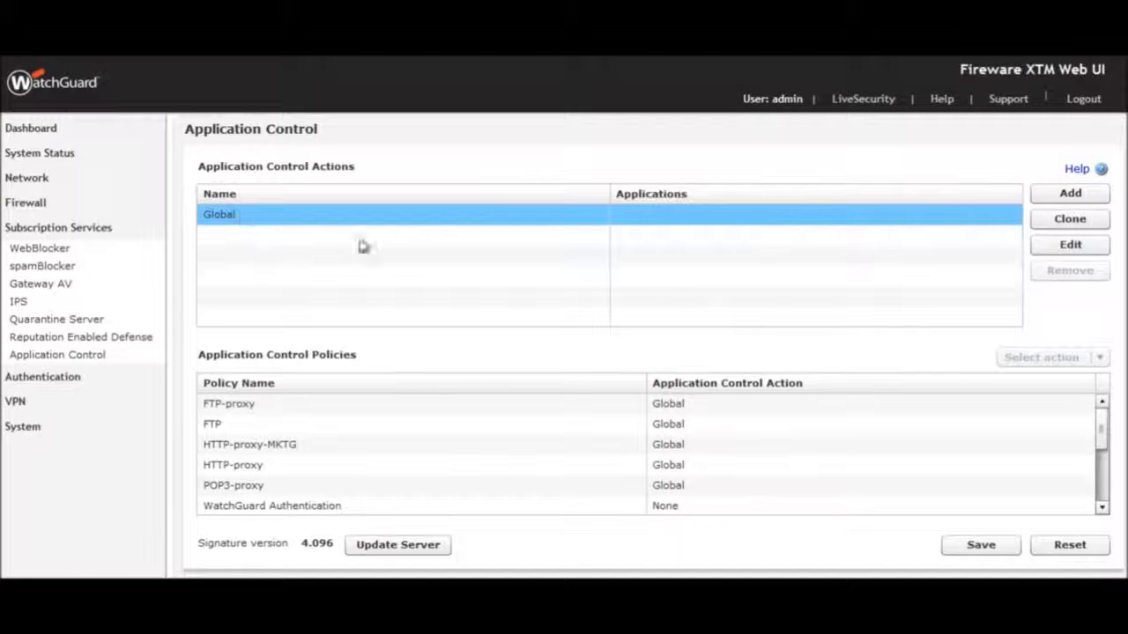
{"action": "left_click", "coordinate": [1068, 246]}
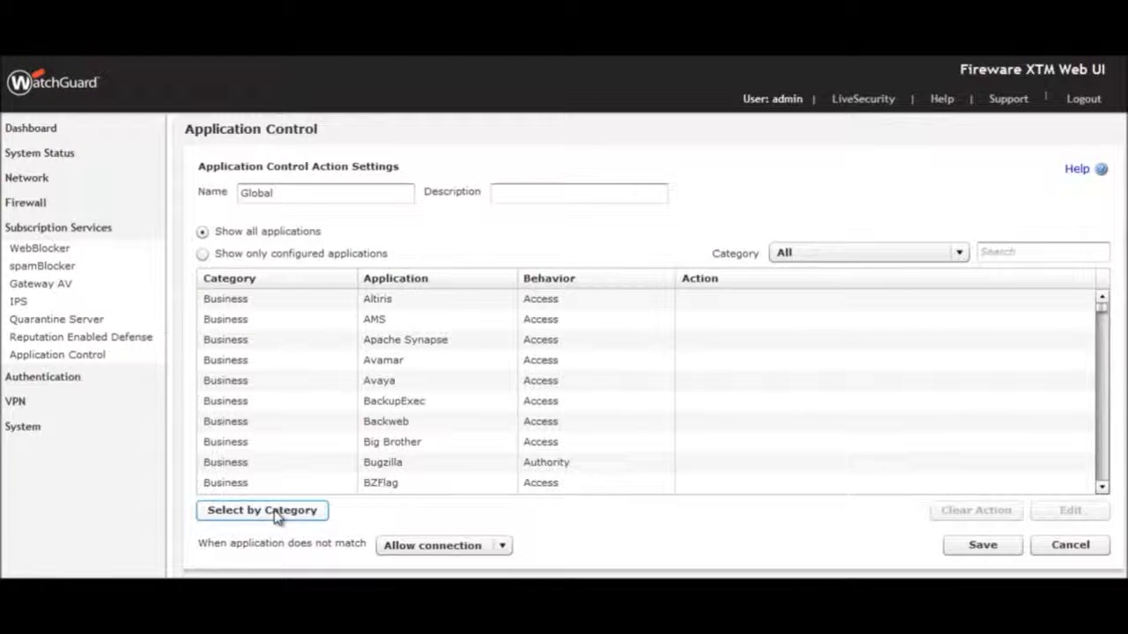
- Drop the Games, P2P and Web IM categories in the Global action and save it
{"action": "left_click", "coordinate": [275, 515]}
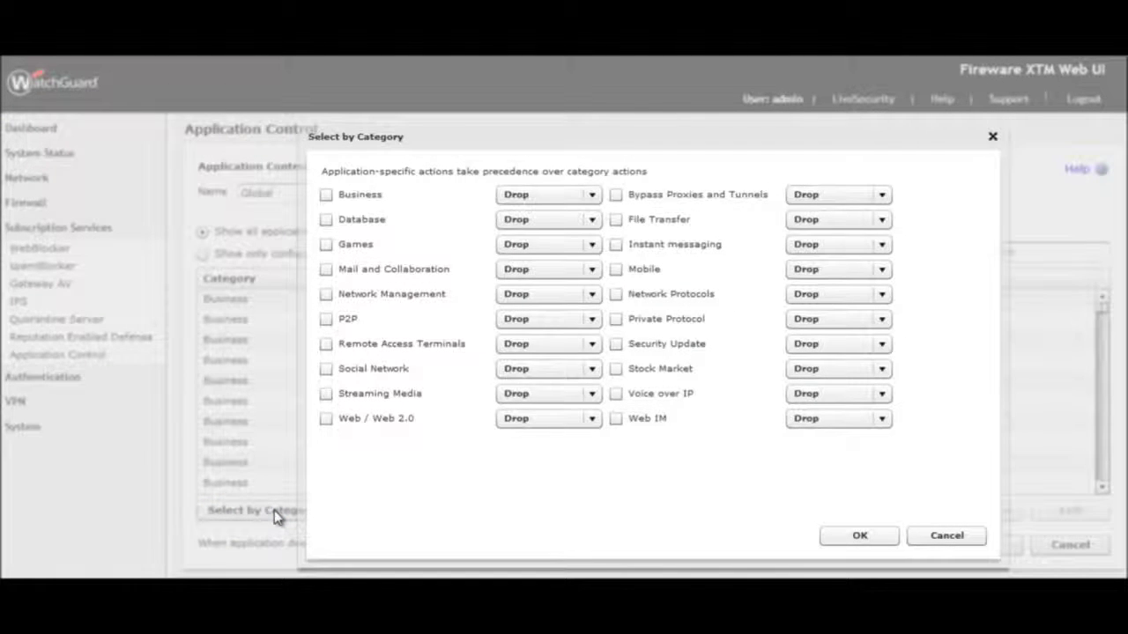
{"action": "left_click", "coordinate": [325, 245]}
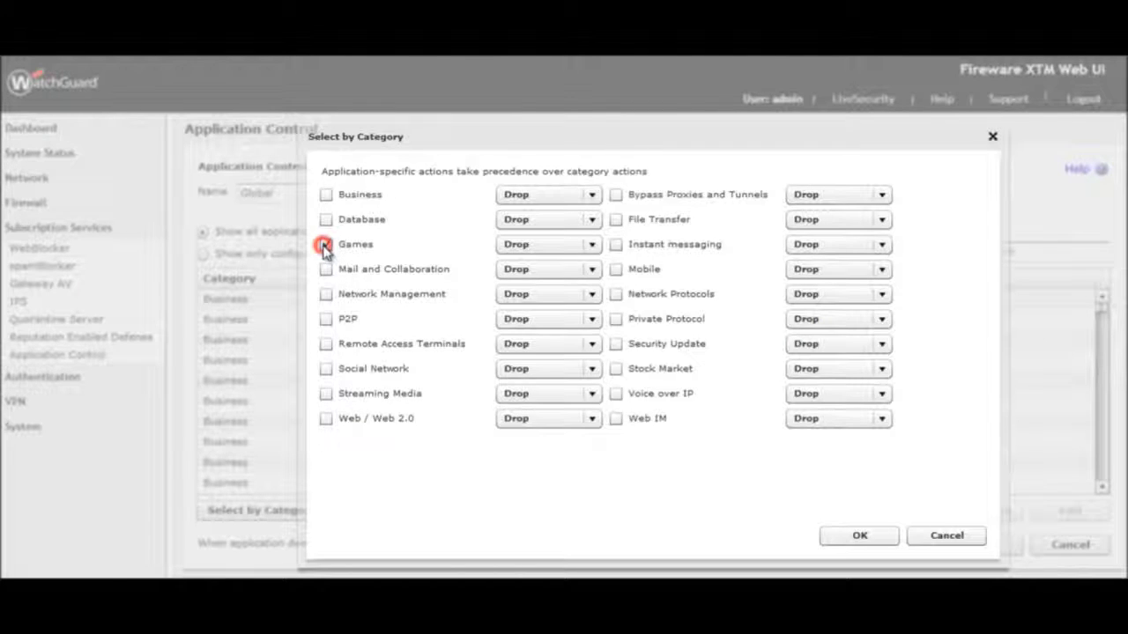
{"action": "left_click", "coordinate": [326, 320]}
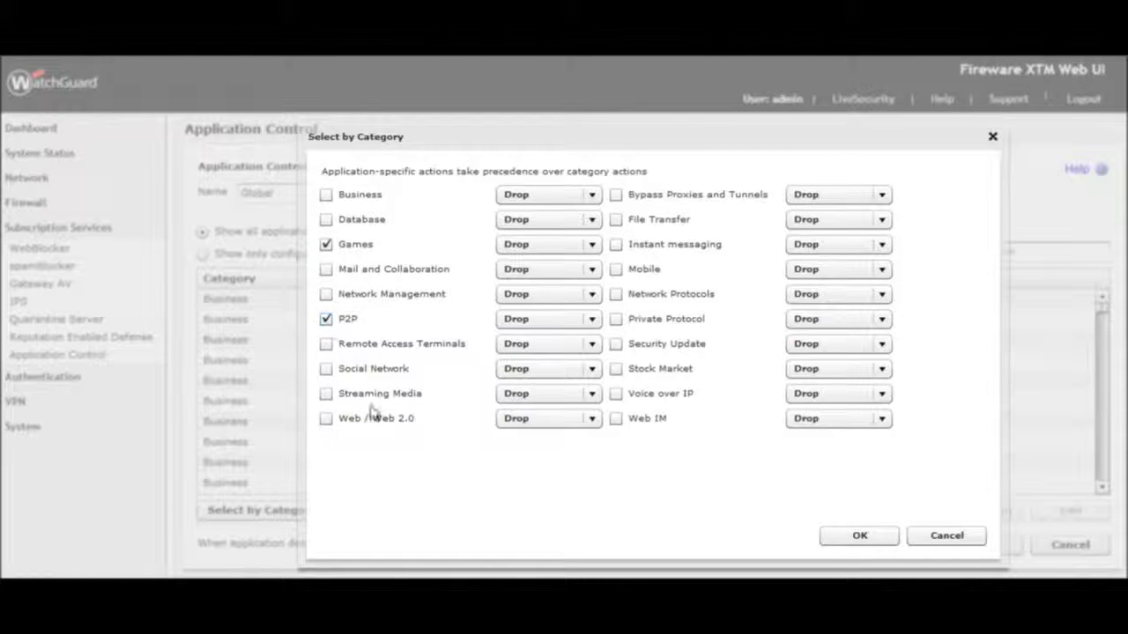
{"action": "left_click", "coordinate": [617, 421]}
{"action": "left_click", "coordinate": [859, 536]}
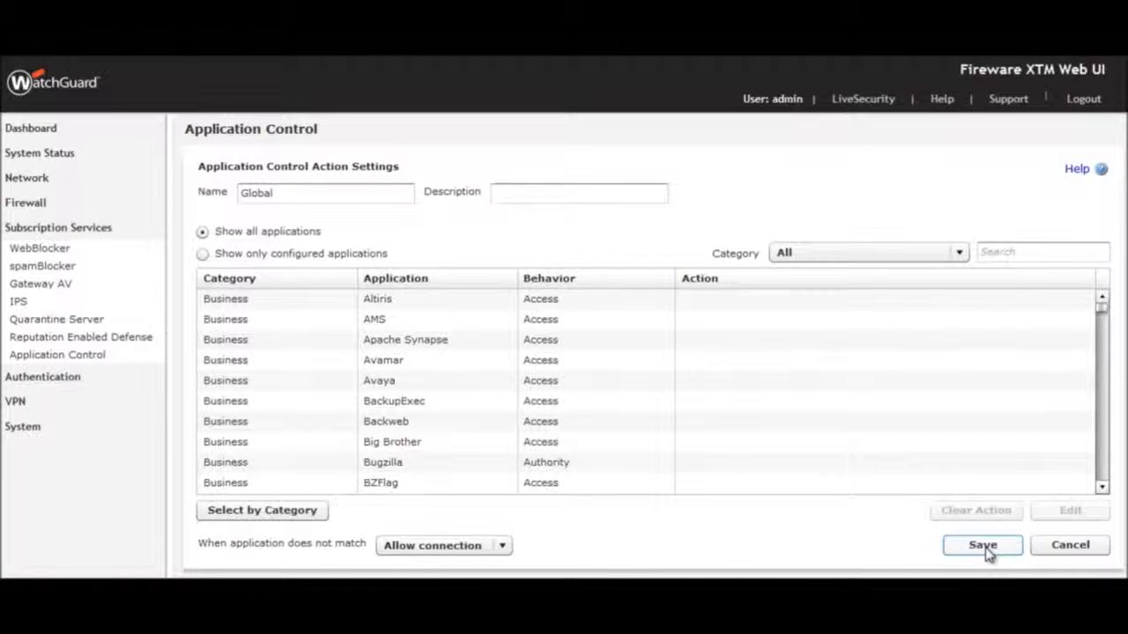
{"action": "left_click", "coordinate": [984, 546]}
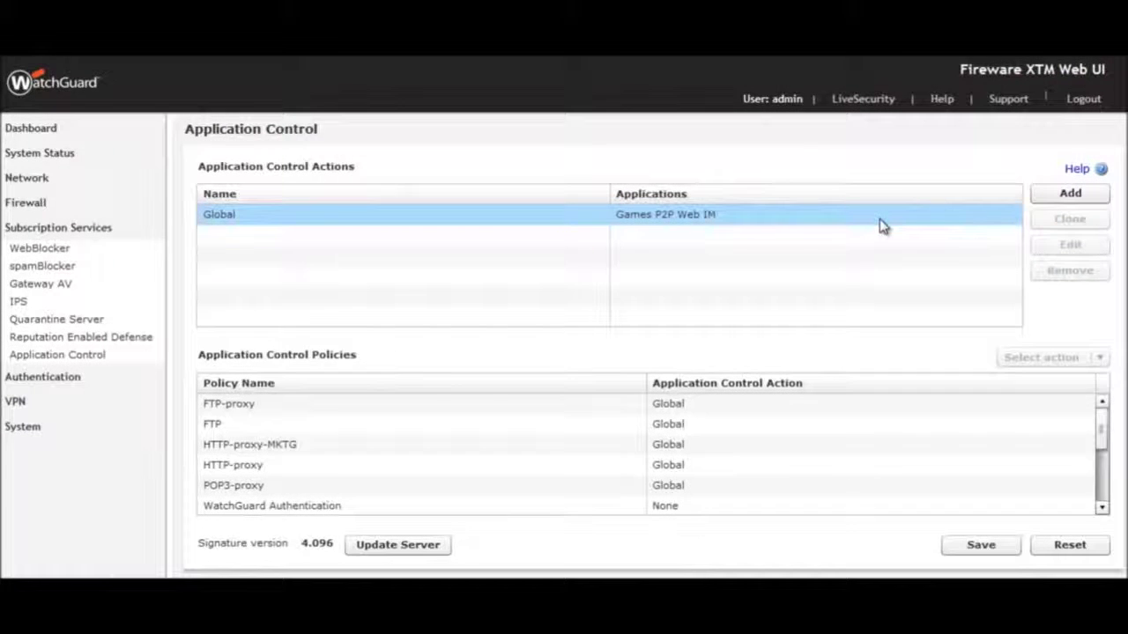
- Start a new application control action from the Application Control page
{"action": "left_click", "coordinate": [1038, 202]}
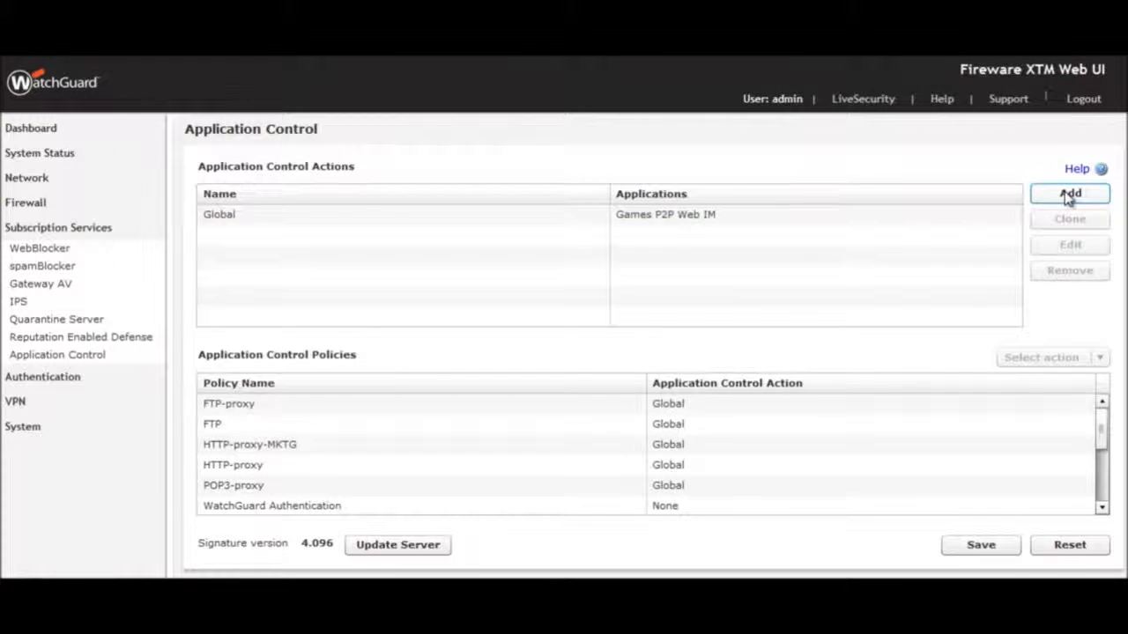
- Name the new action Facebook_MKTG with description 'Facebook policy for mktg team'
{"action": "left_click", "coordinate": [1068, 198]}
{"action": "type", "text": "Facebook"}
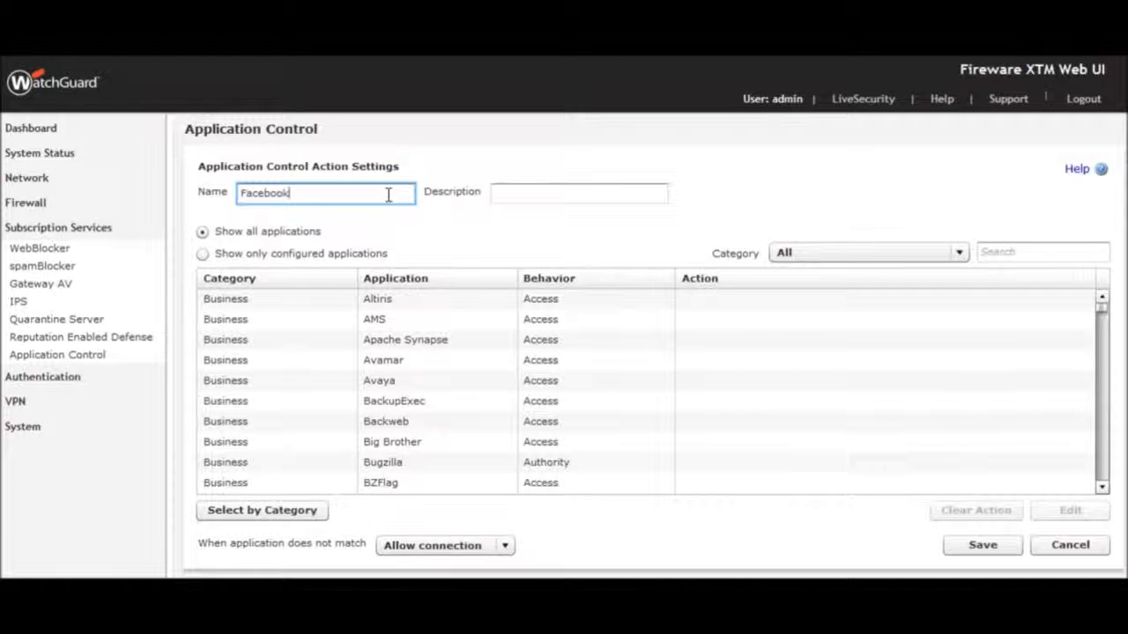
{"action": "type", "text": "_MKTG"}
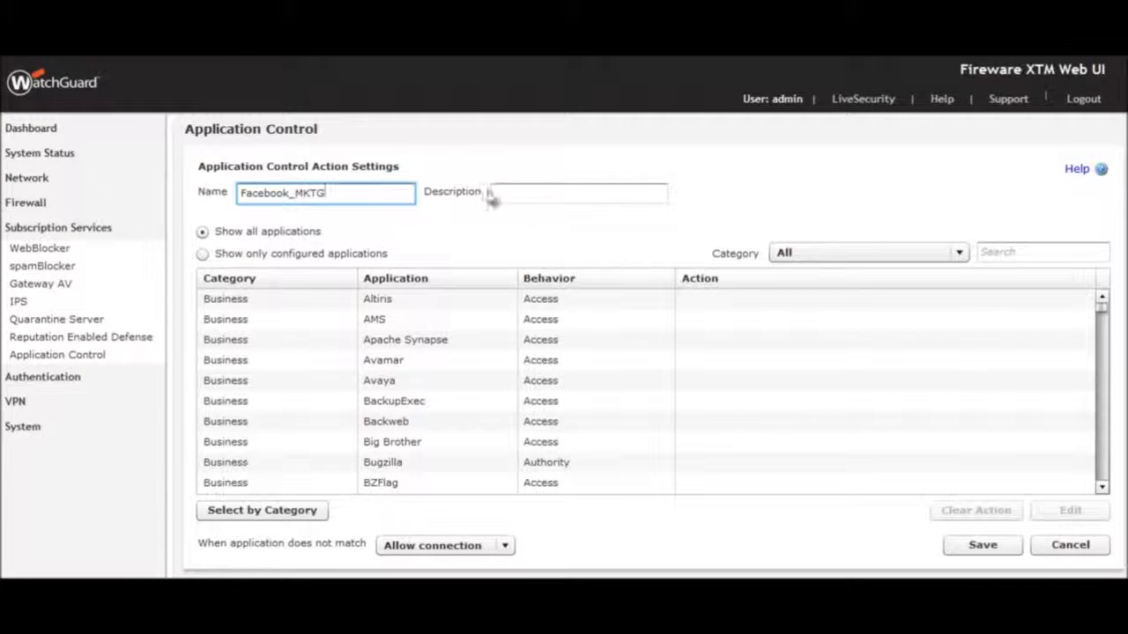
{"action": "left_click", "coordinate": [506, 192]}
{"action": "type", "text": "Facebook"}
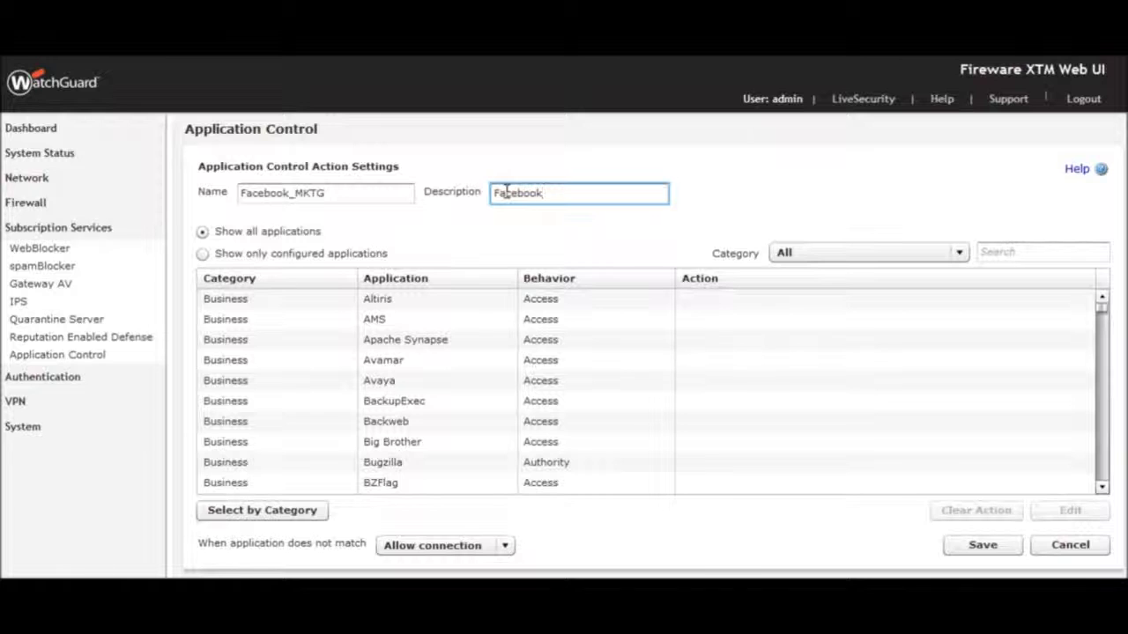
{"action": "type", "text": " policy for mktg"}
{"action": "type", "text": " team"}
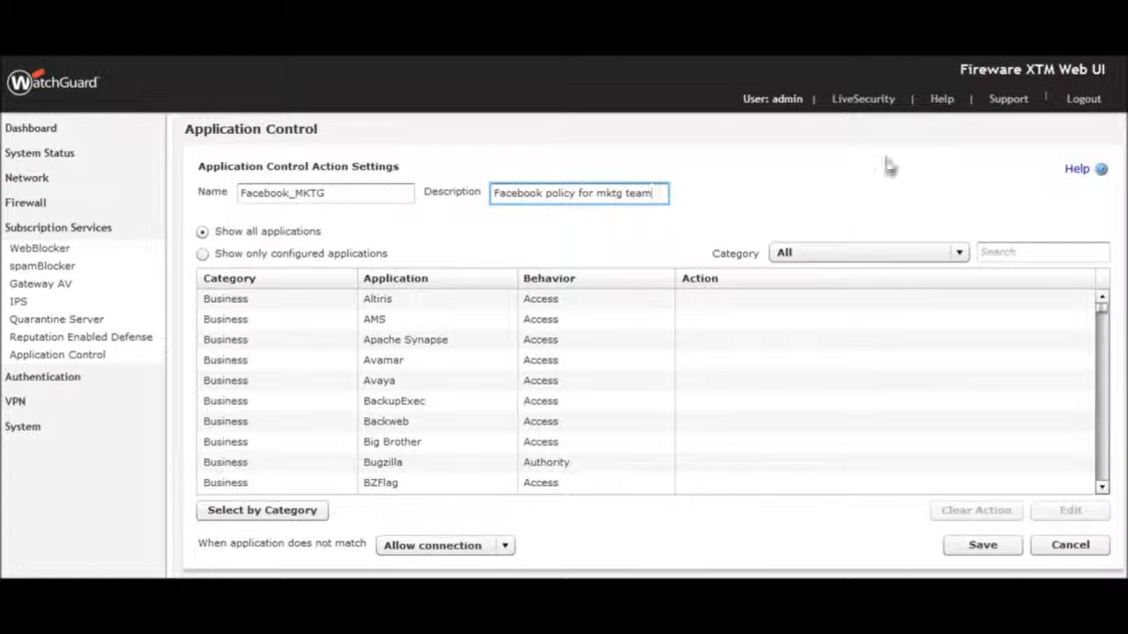
- Filter the applications to the Social Network category, search 'facebook', and select Facebook
{"action": "left_click", "coordinate": [959, 253]}
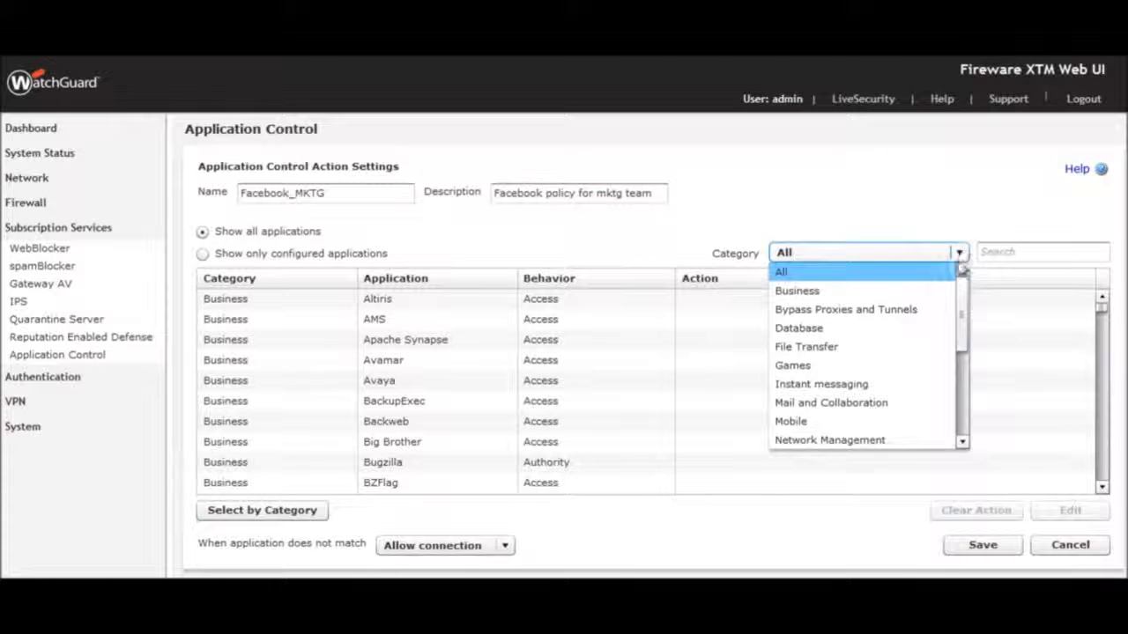
{"action": "left_click_drag", "start_coordinate": [961, 282], "coordinate": [967, 396]}
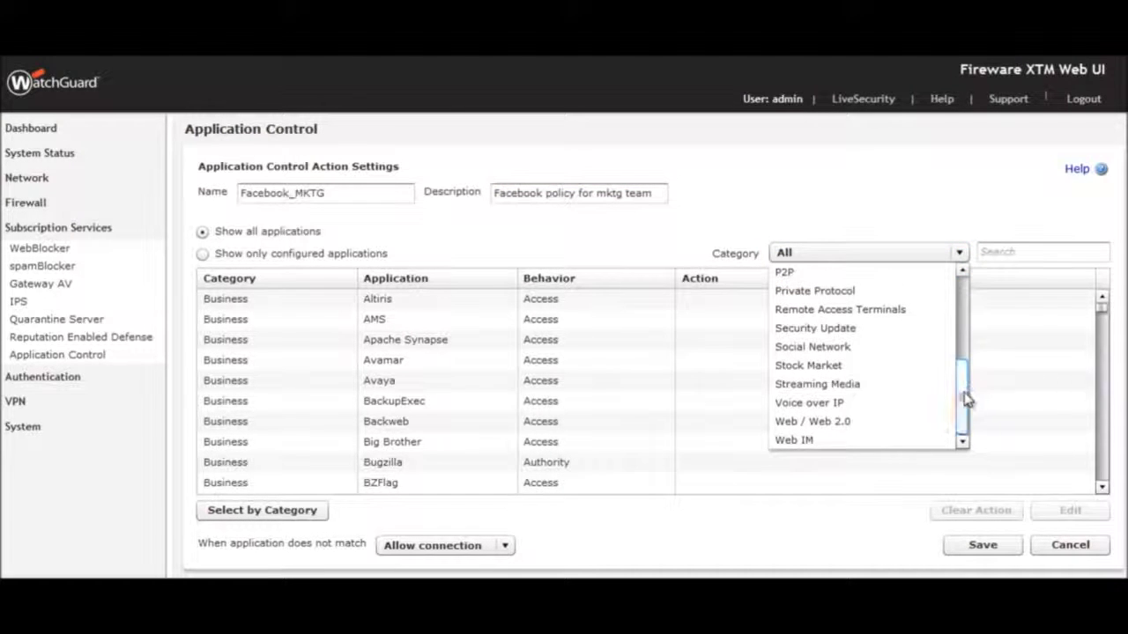
{"action": "left_click", "coordinate": [886, 347]}
{"action": "left_click", "coordinate": [987, 251]}
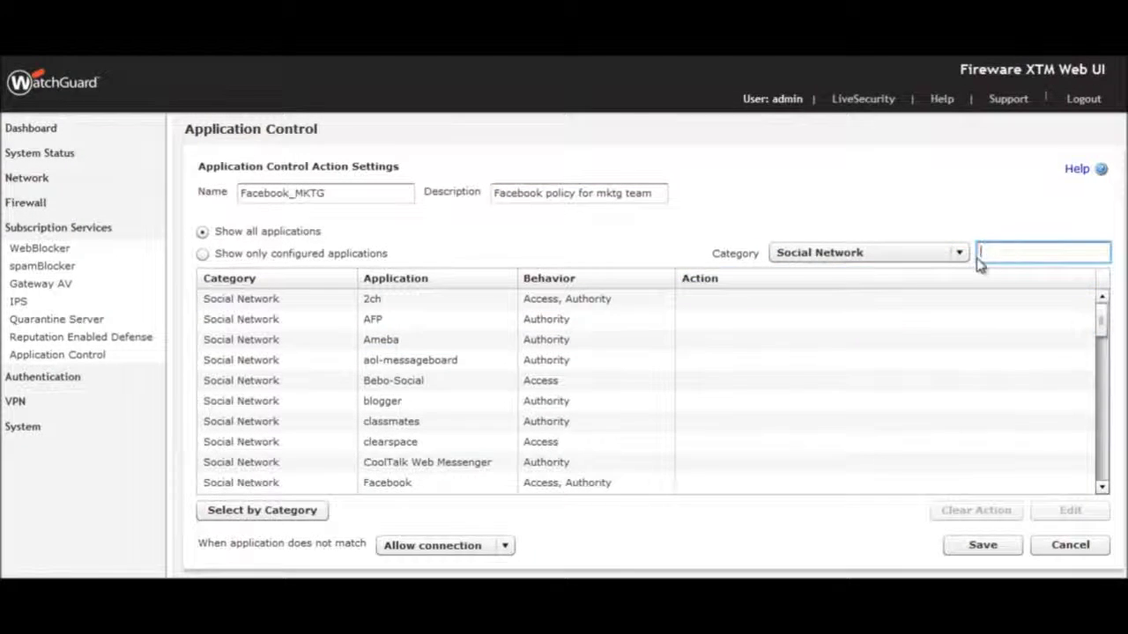
{"action": "type", "text": "faceb"}
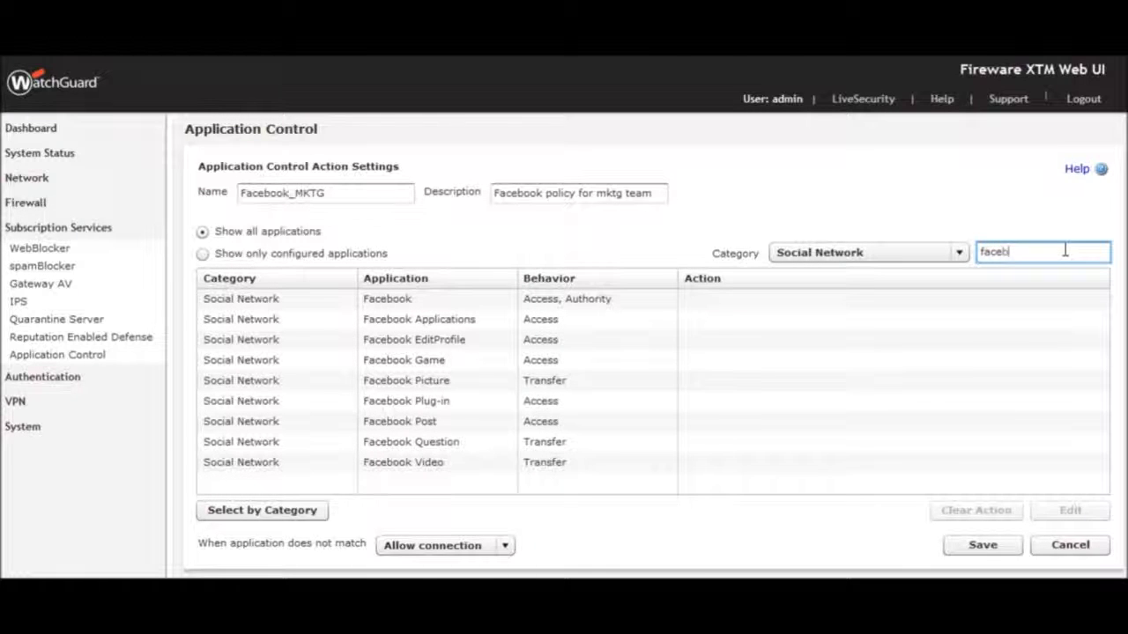
{"action": "type", "text": "ook"}
{"action": "left_click", "coordinate": [587, 300]}
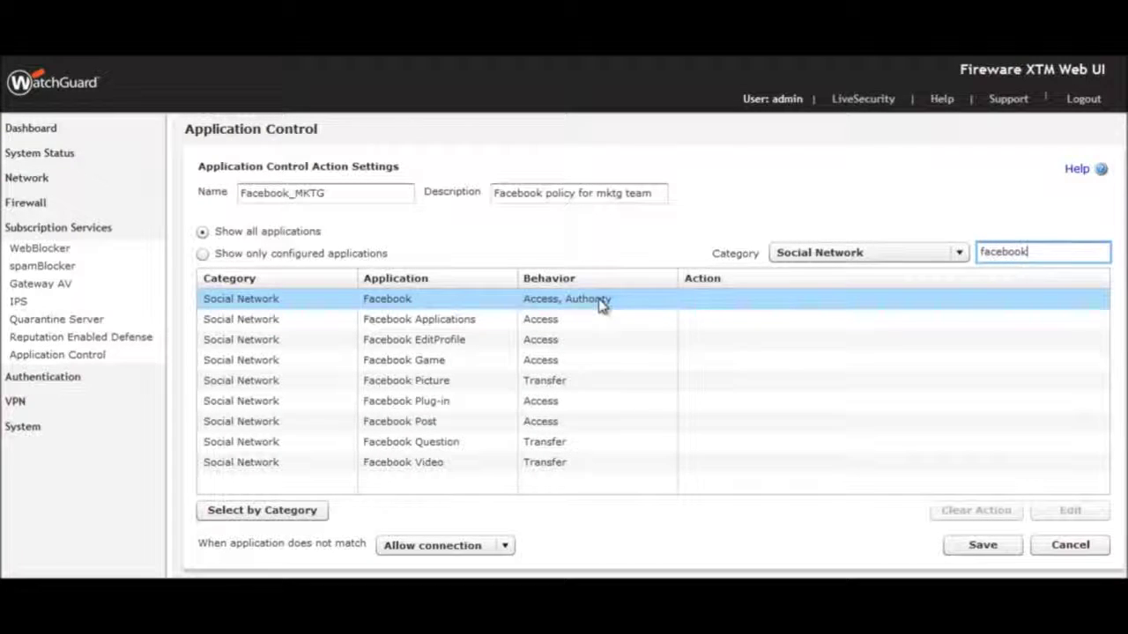
- Set the Facebook application's action to Allow for all behaviors
{"action": "double_click", "coordinate": [599, 300]}
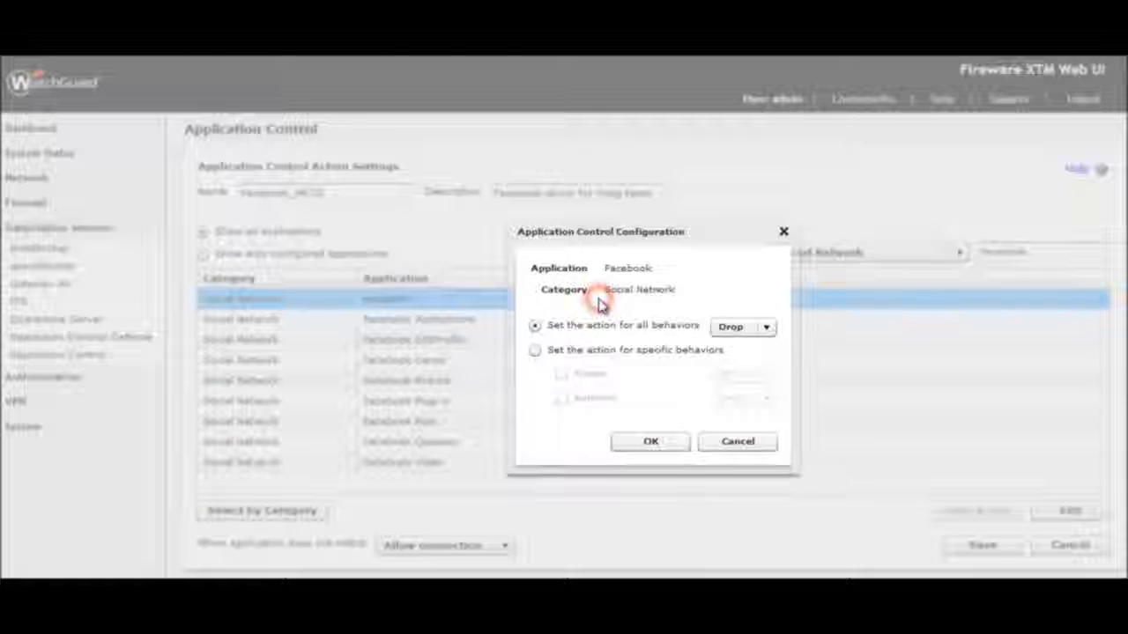
{"action": "left_click", "coordinate": [763, 327]}
{"action": "left_click", "coordinate": [747, 365]}
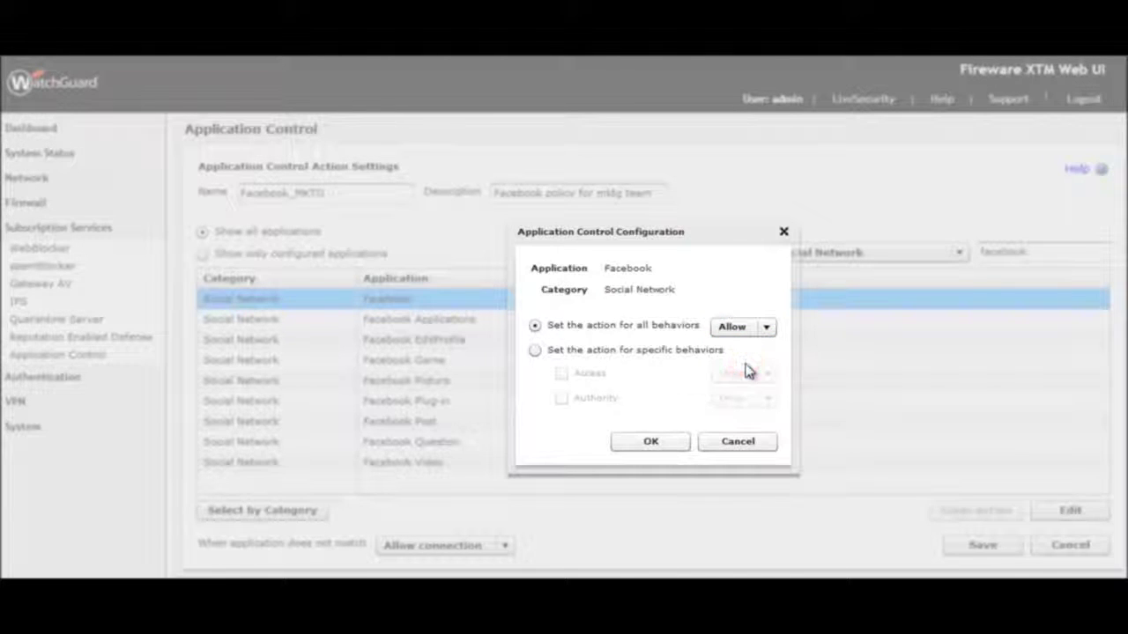
{"action": "left_click", "coordinate": [652, 443]}
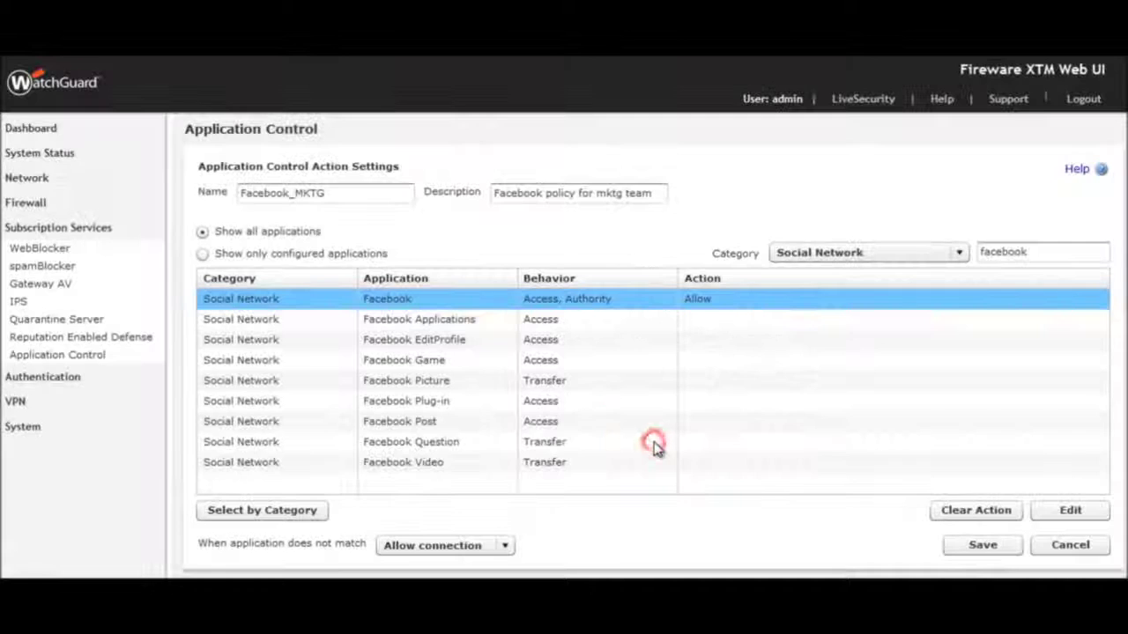
- Drop all Facebook subfunctions, from Facebook Applications through Facebook Video
{"action": "left_click", "coordinate": [599, 320]}
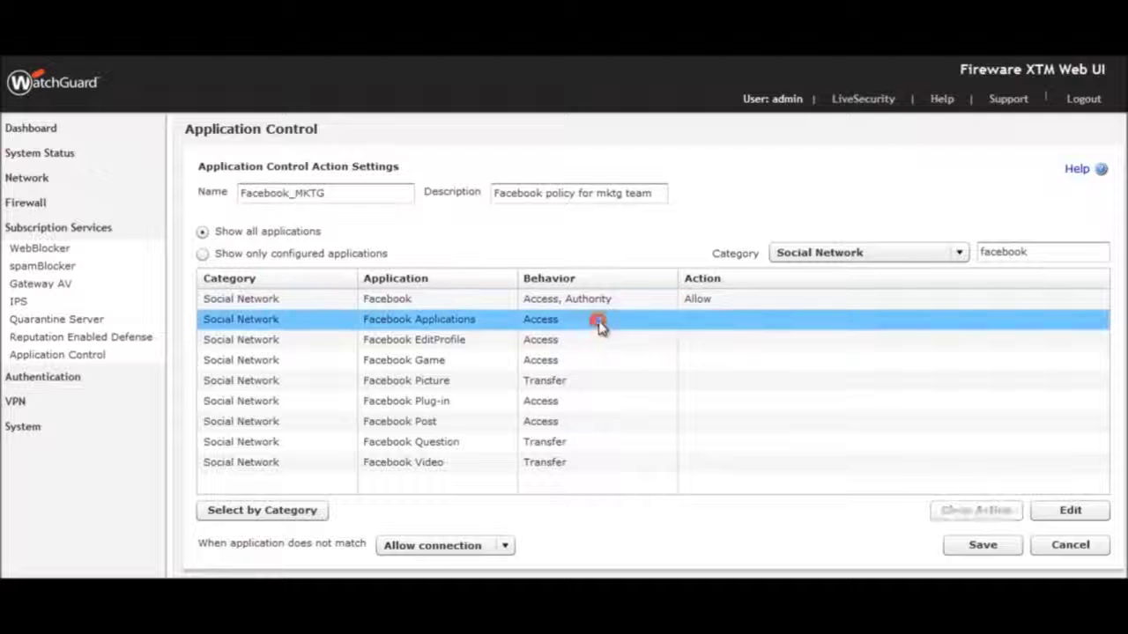
{"action": "left_click", "coordinate": [644, 462], "text": "shift"}
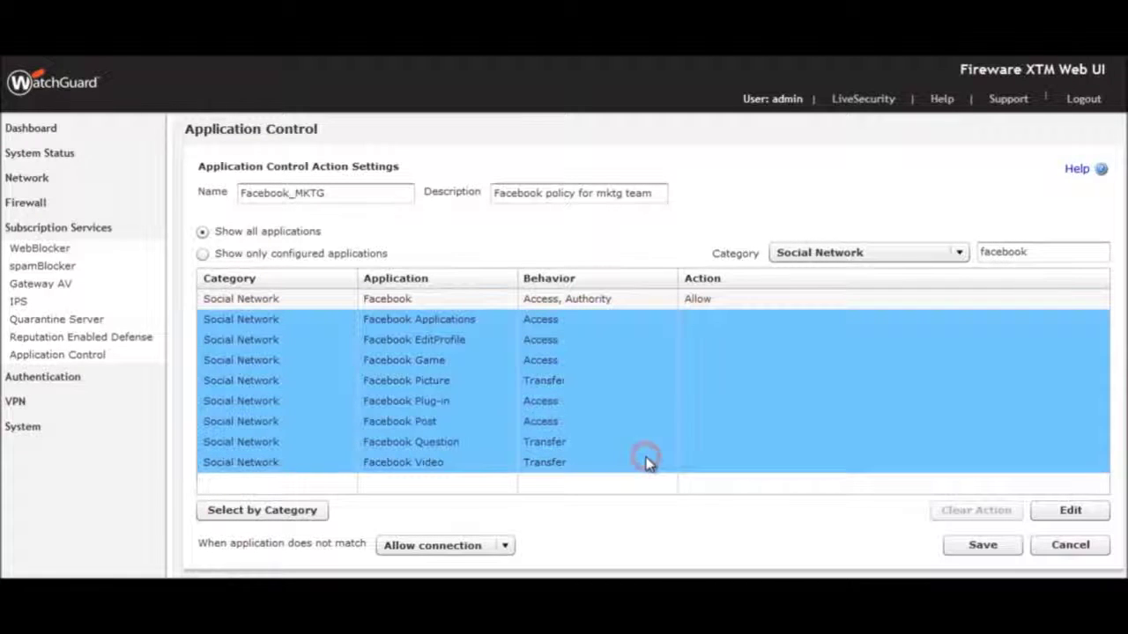
{"action": "left_click", "coordinate": [1075, 511]}
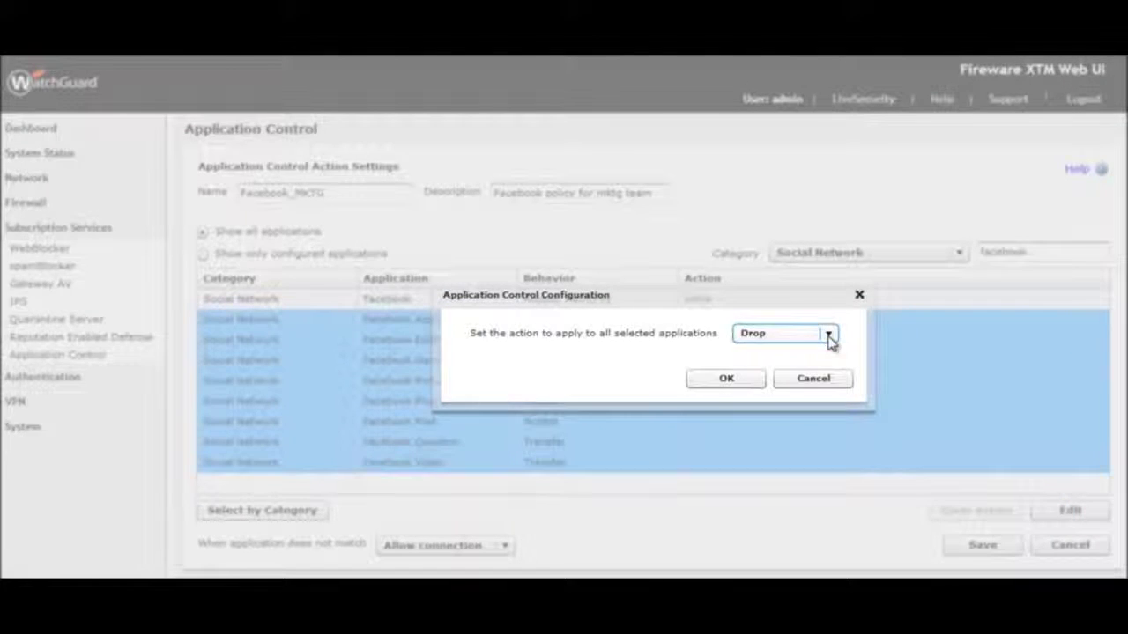
{"action": "left_click", "coordinate": [828, 340]}
{"action": "left_click", "coordinate": [819, 352]}
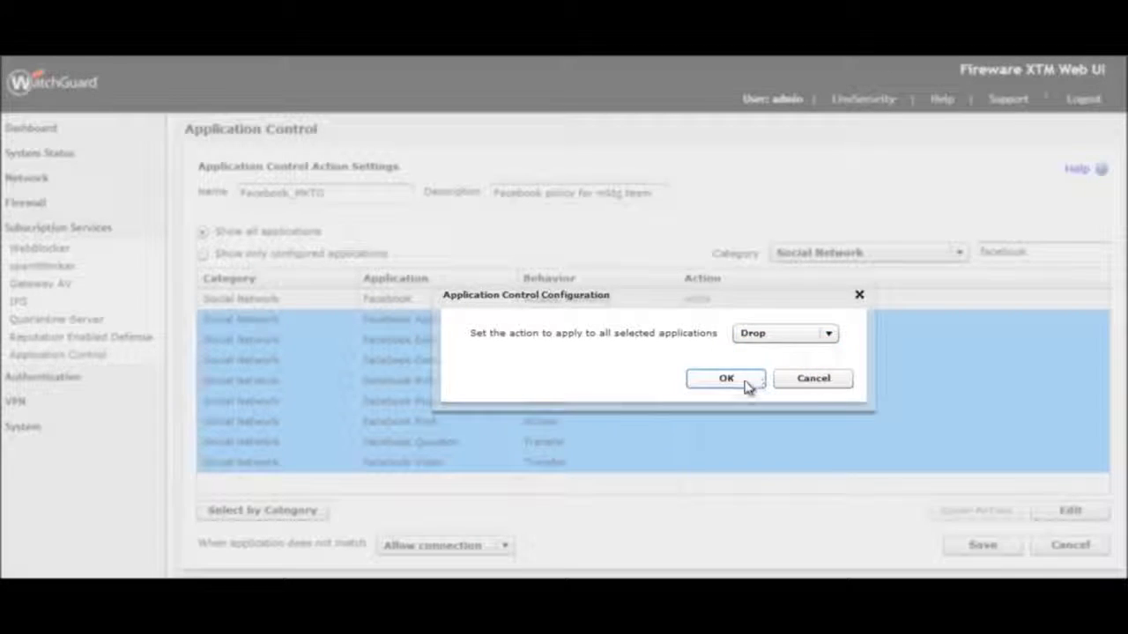
{"action": "left_click", "coordinate": [746, 380]}
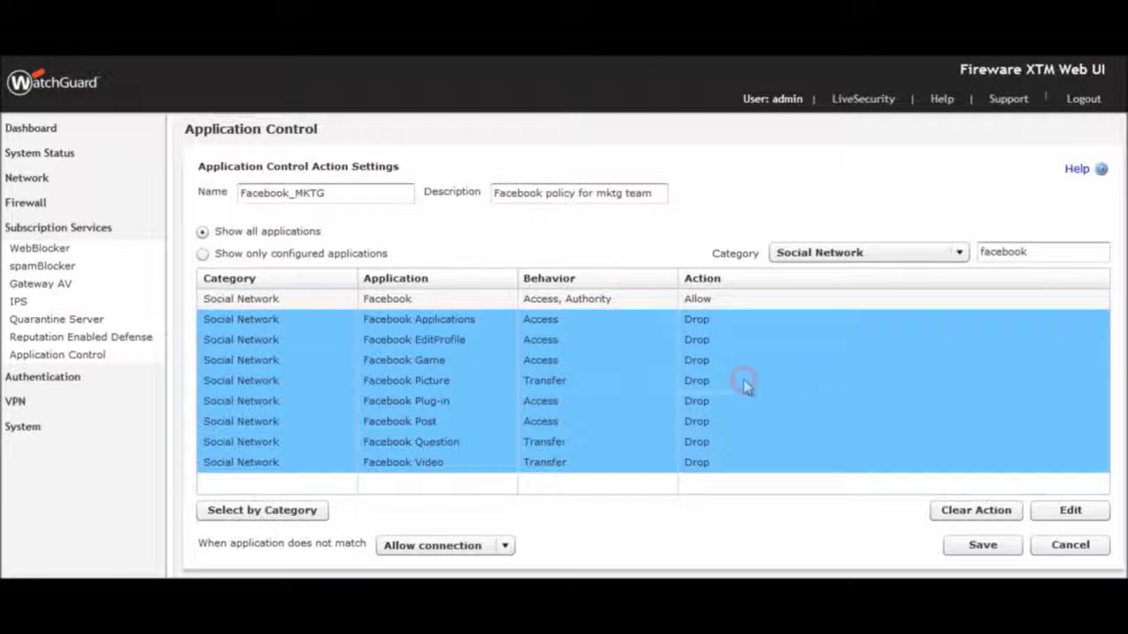
- Save Facebook_MKTG, then select it as HTTP-proxy-MKTG's application control action and save
{"action": "left_click", "coordinate": [983, 545]}
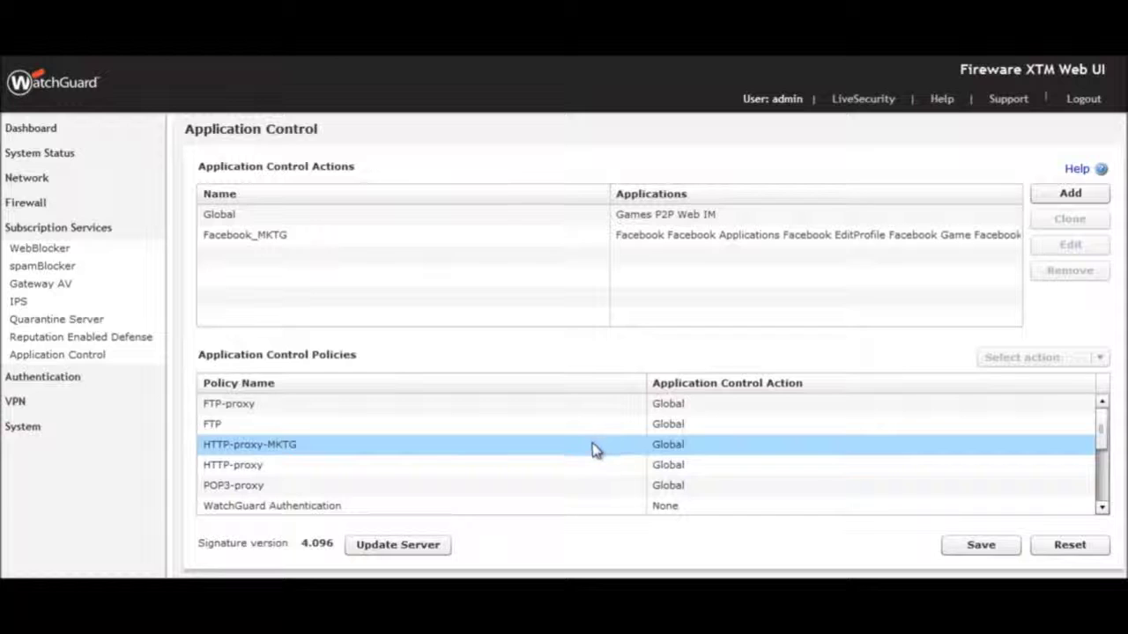
{"action": "left_click", "coordinate": [528, 448]}
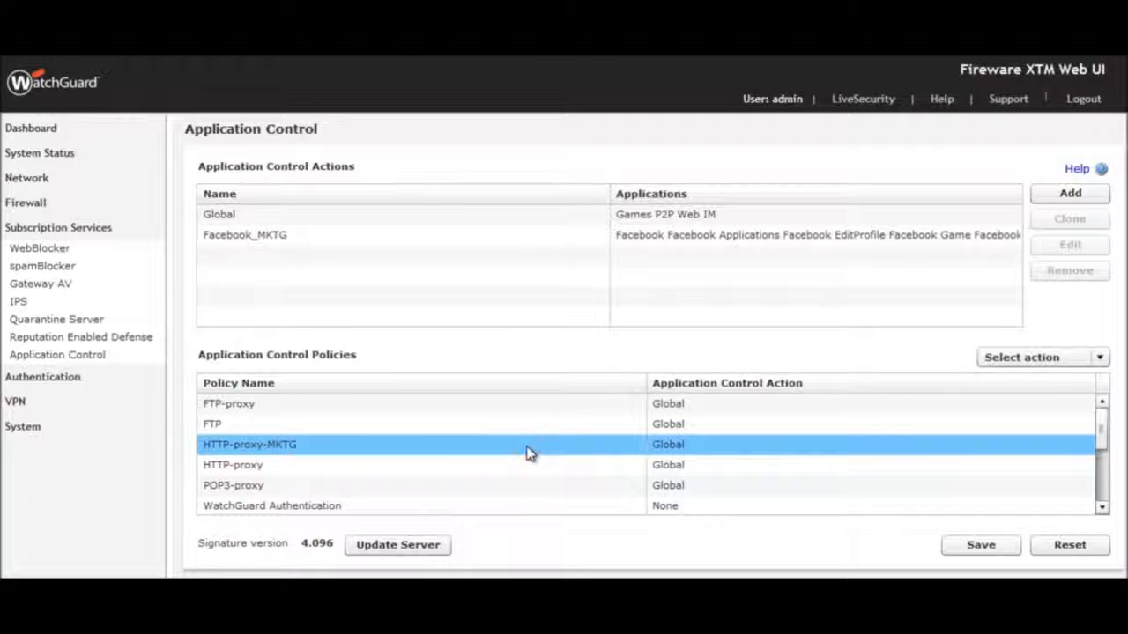
{"action": "left_click", "coordinate": [1099, 357]}
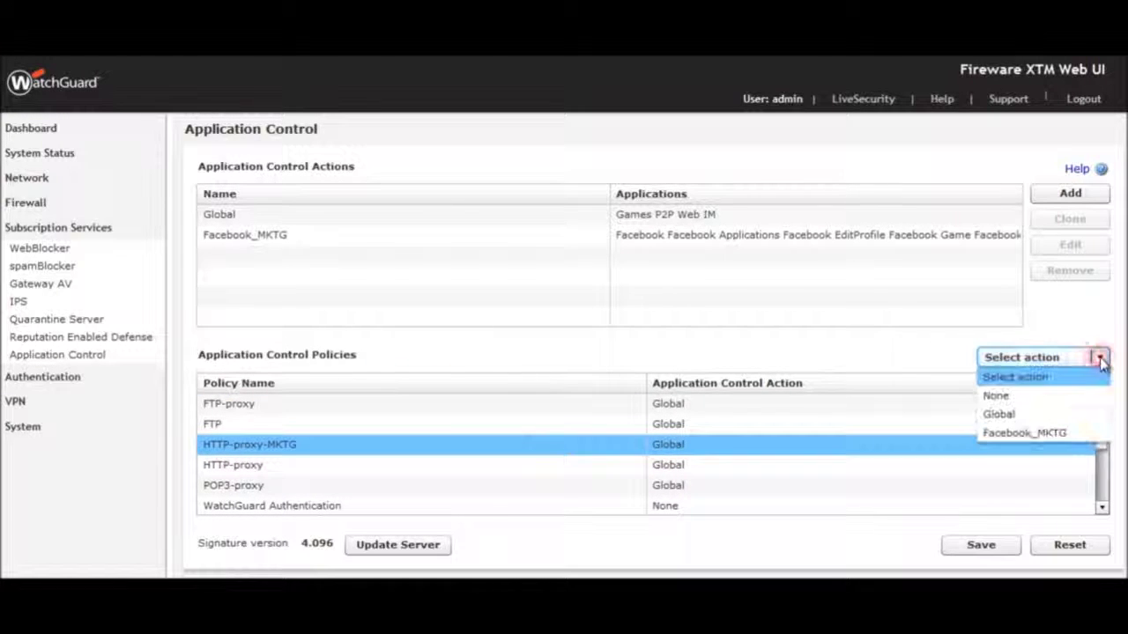
{"action": "left_click", "coordinate": [1090, 435]}
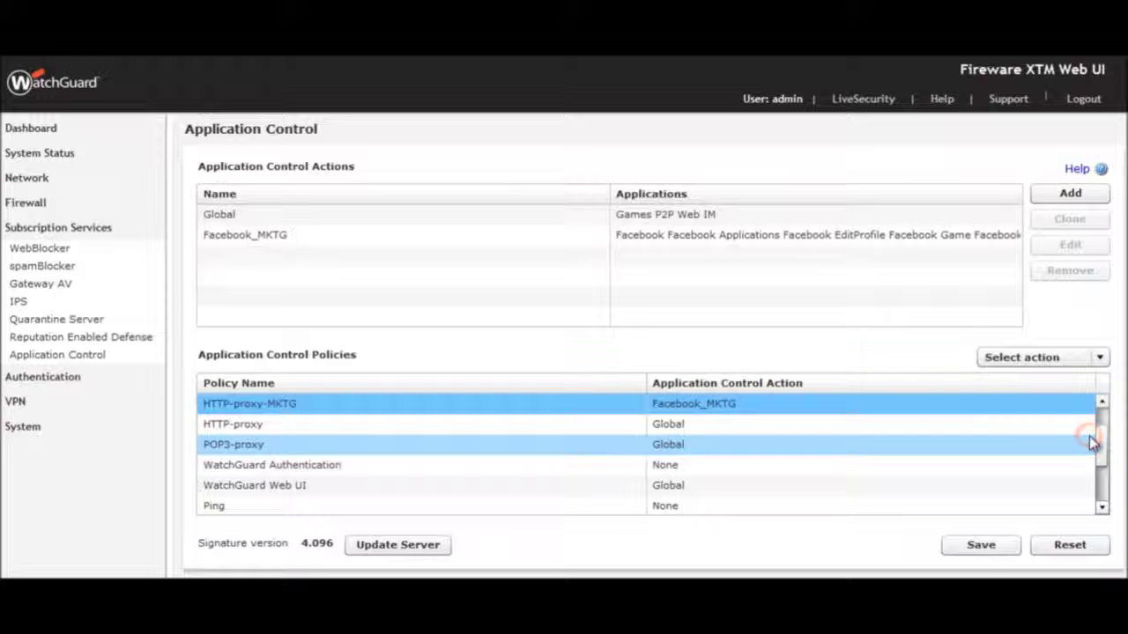
{"action": "left_click", "coordinate": [1002, 554]}
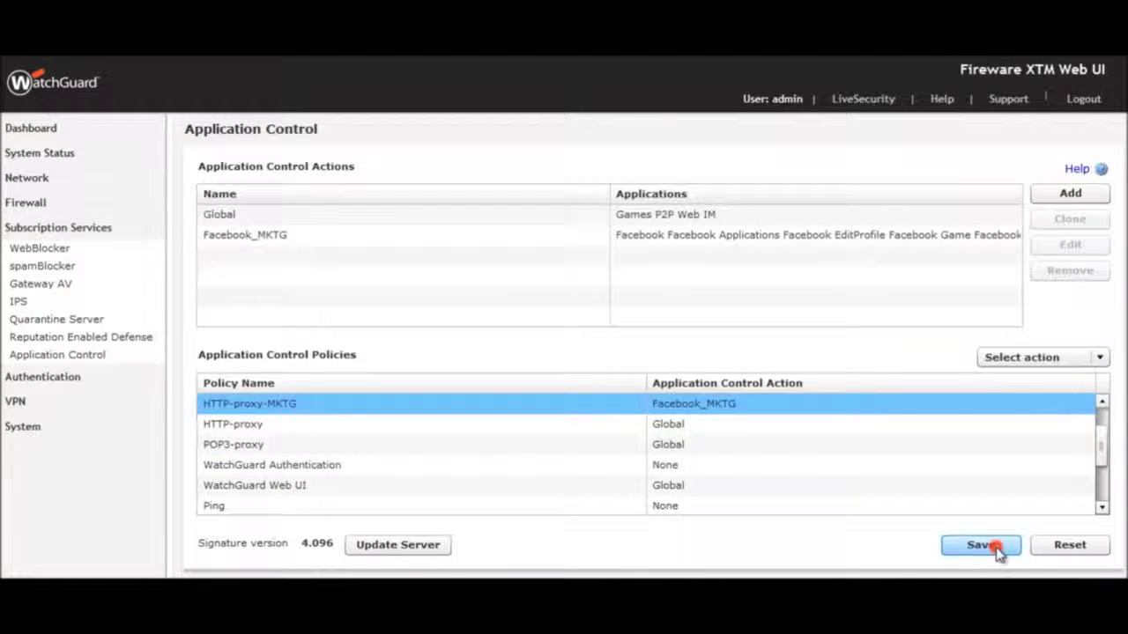
{"action": "left_click", "coordinate": [31, 207]}
- Show the Firewall Policies list and verify HTTP-proxy-MKTG uses Facebook_MKTG application control
{"action": "left_click", "coordinate": [28, 228]}
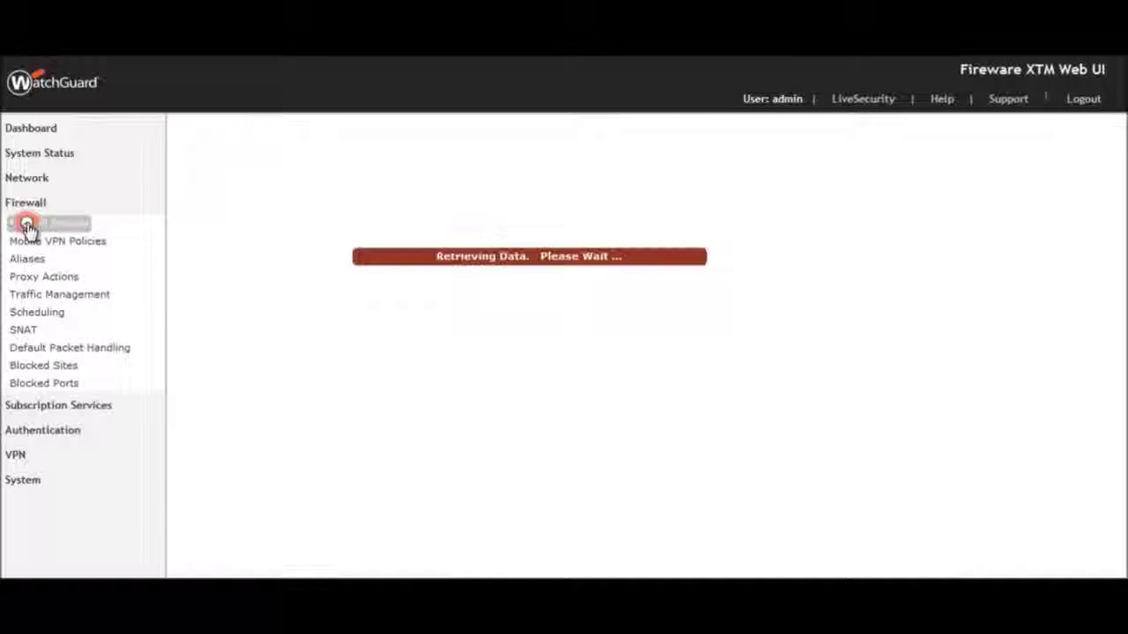
{"action": "left_click", "coordinate": [208, 276]}
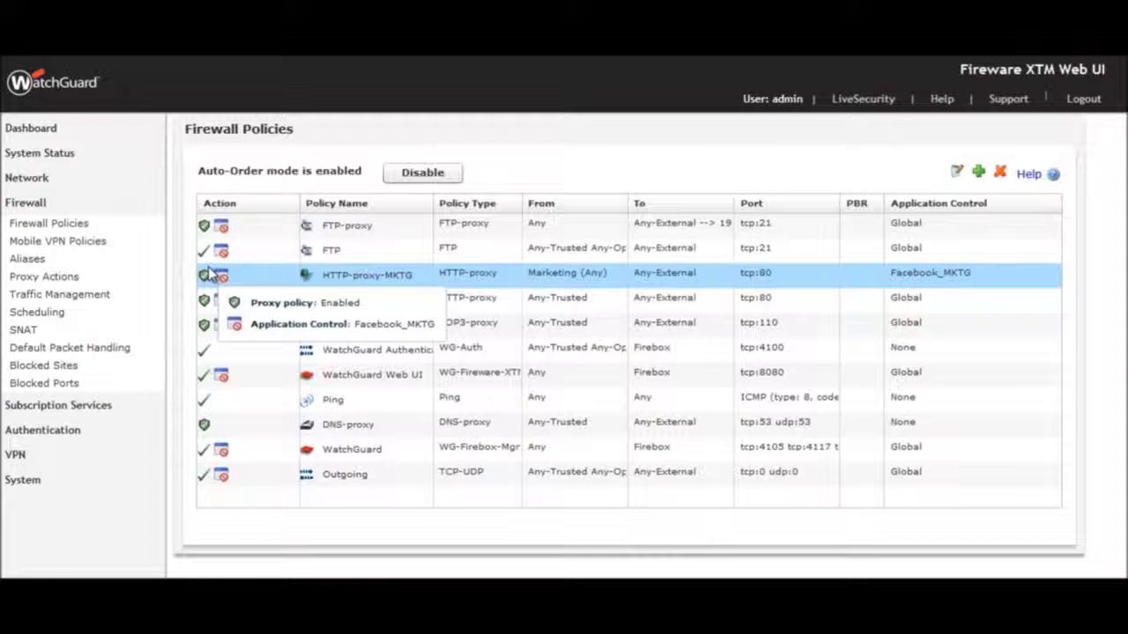